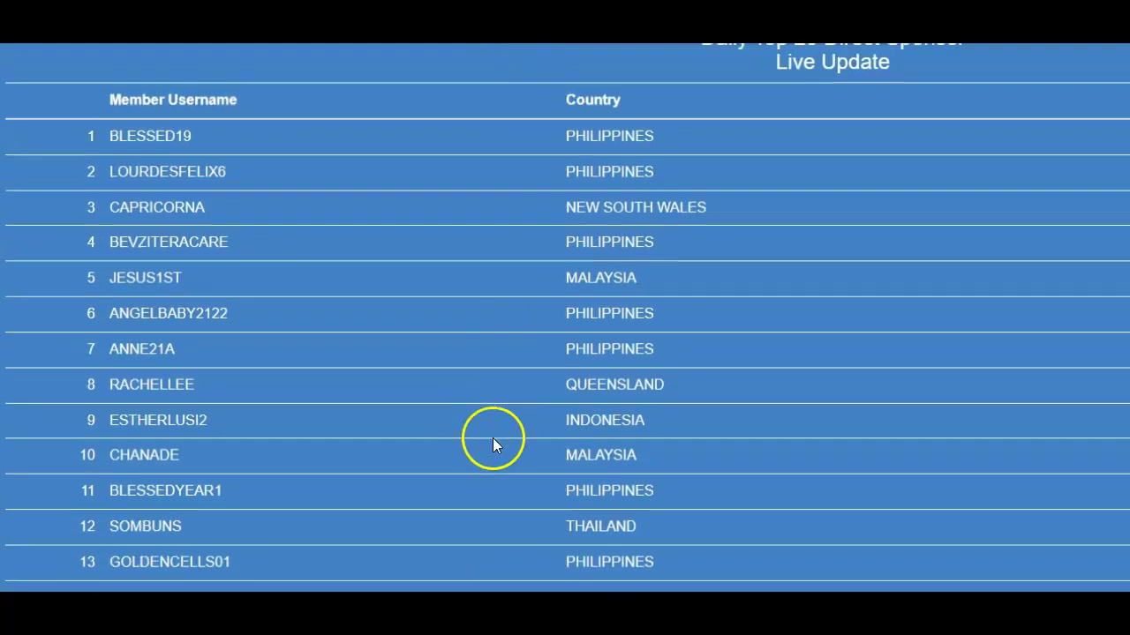
Scroll down the dashboard past the donor tables and the Company Fix Rate table.
scroll(486, 535, down, 3)
scroll(485, 533, down, 3)
scroll(485, 533, down, 3)
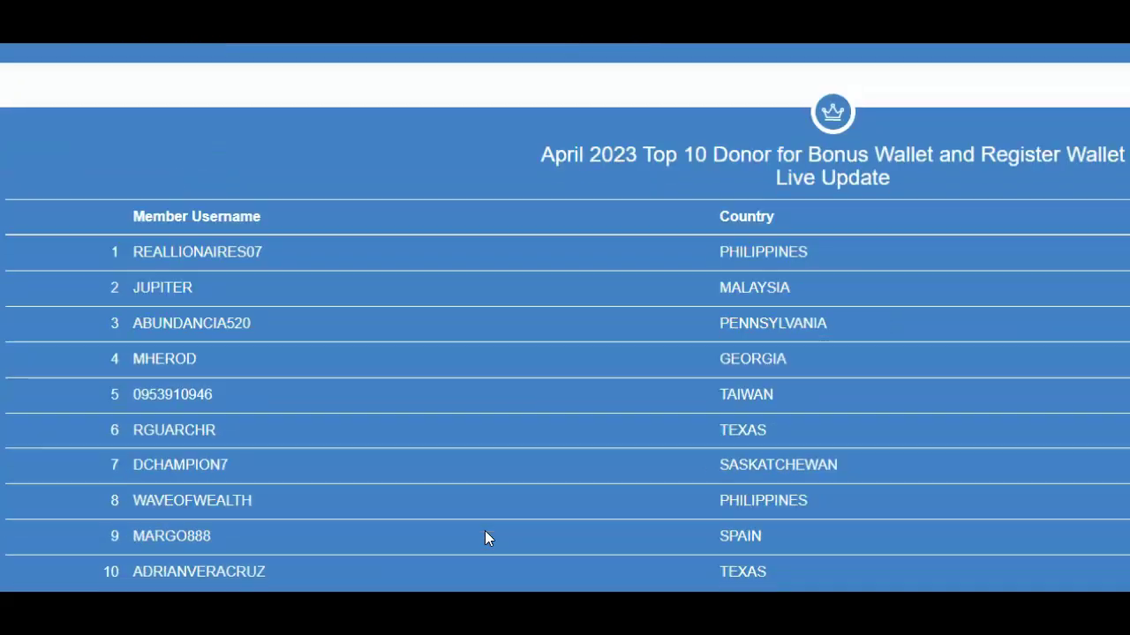
scroll(486, 533, down, 3)
scroll(485, 530, down, 2)
scroll(485, 531, down, 1)
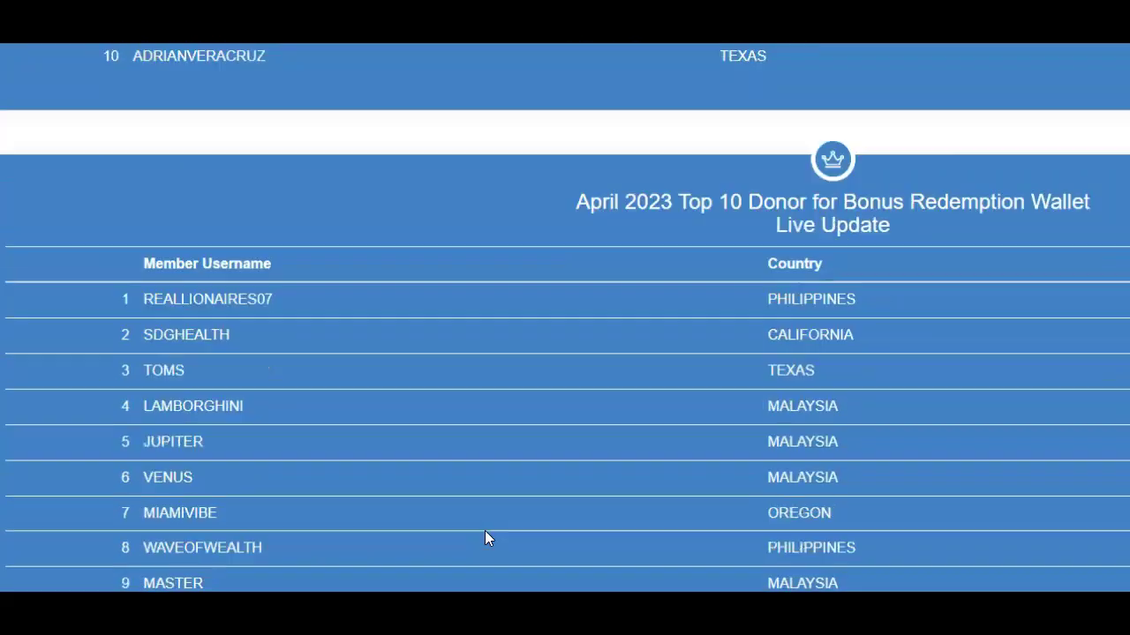
scroll(485, 530, down, 3)
scroll(485, 530, down, 2)
scroll(488, 538, down, 2)
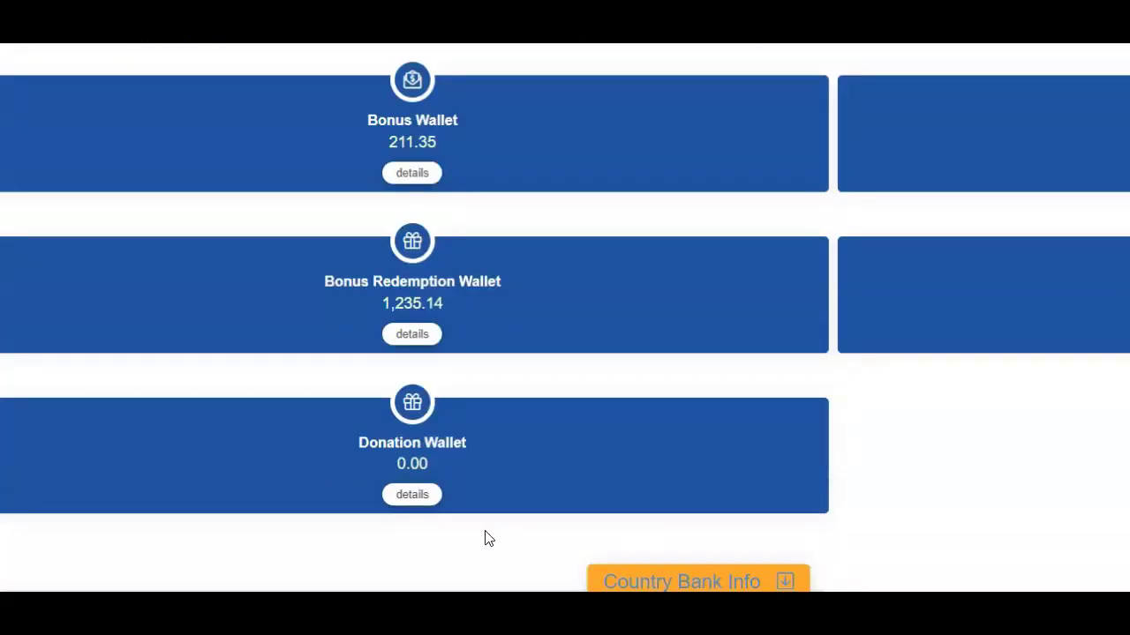
scroll(486, 541, down, 1)
scroll(486, 541, down, 1)
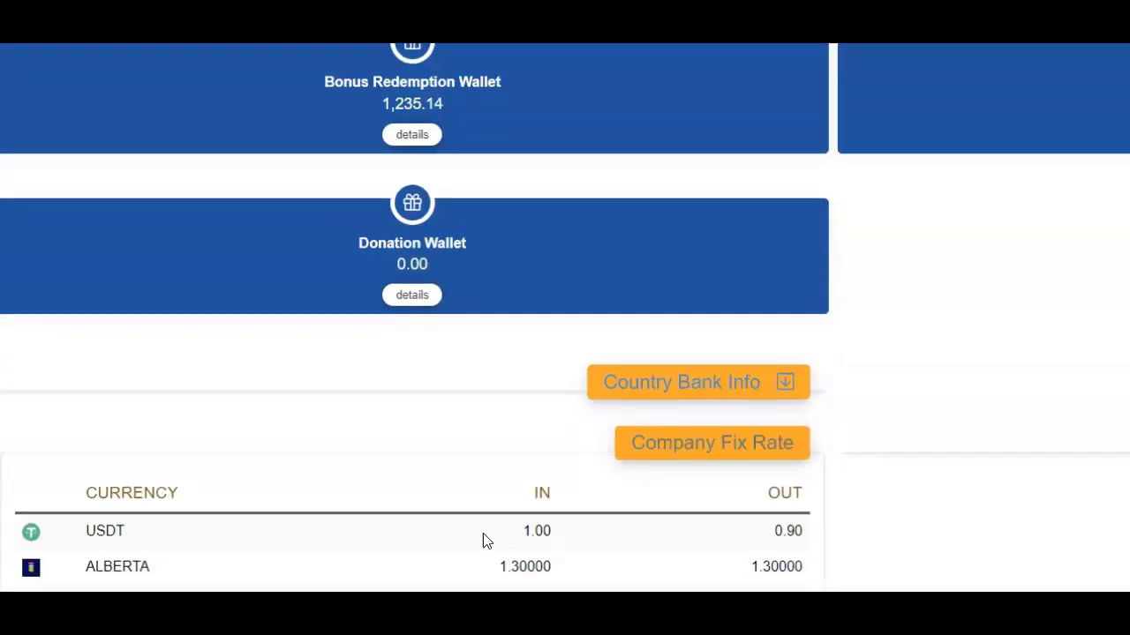
scroll(485, 541, down, 2)
click(523, 221)
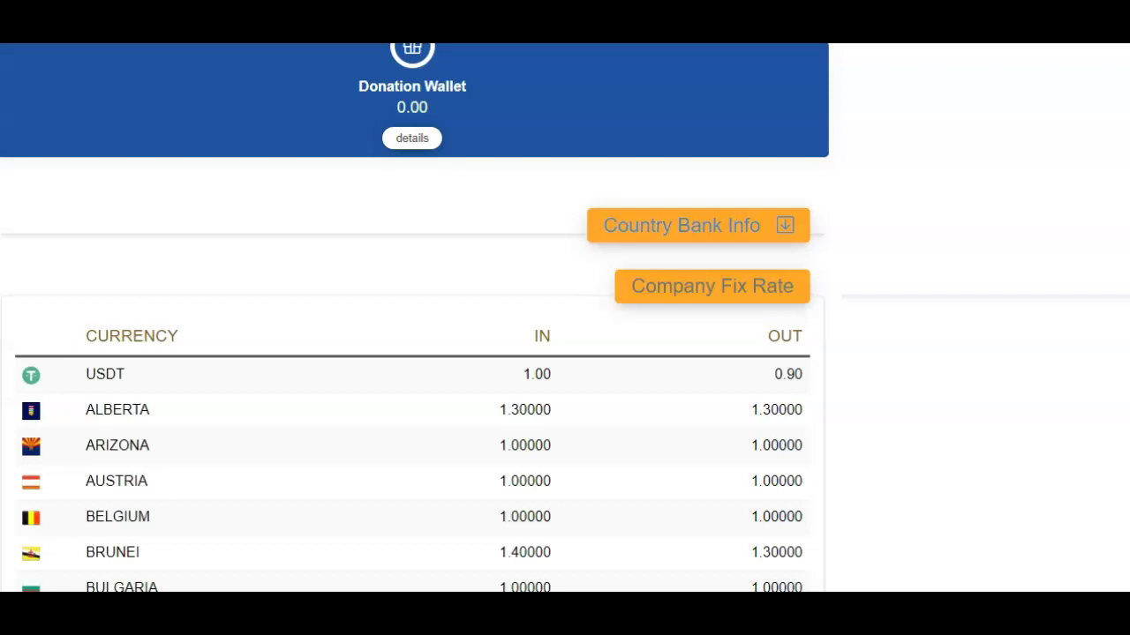
scroll(565, 318, down, 1)
scroll(565, 318, down, 2)
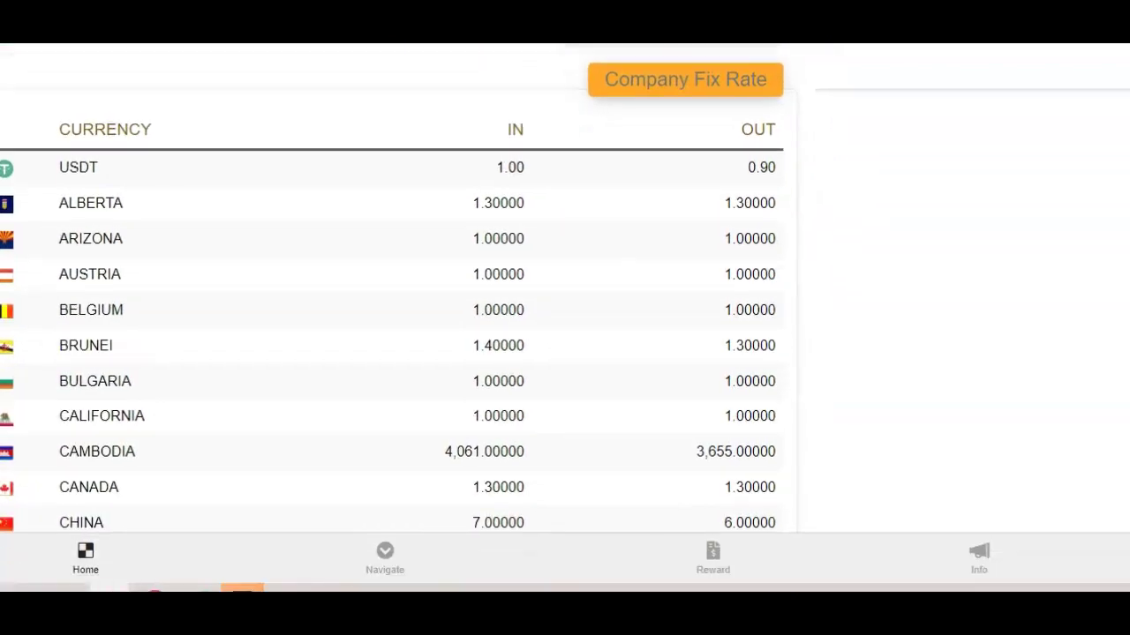
Scroll back up to the wallet cards showing Bonus Wallet 211.35 and Bonus Redemption 1,235.14.
scroll(406, 229, up, 4)
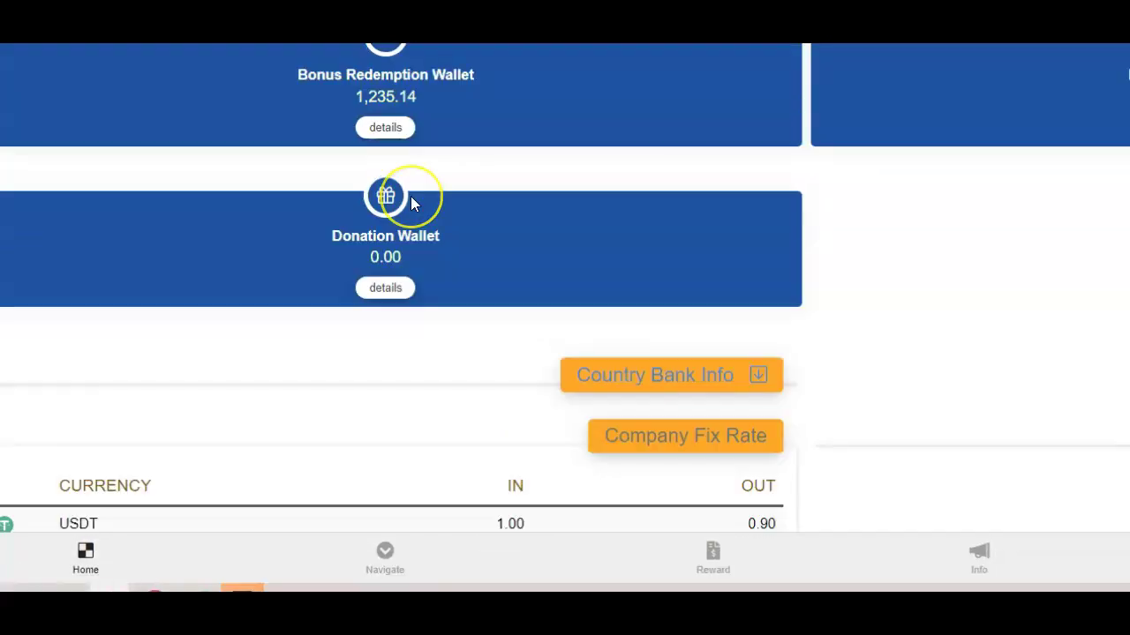
scroll(412, 199, up, 2)
scroll(412, 203, up, 1)
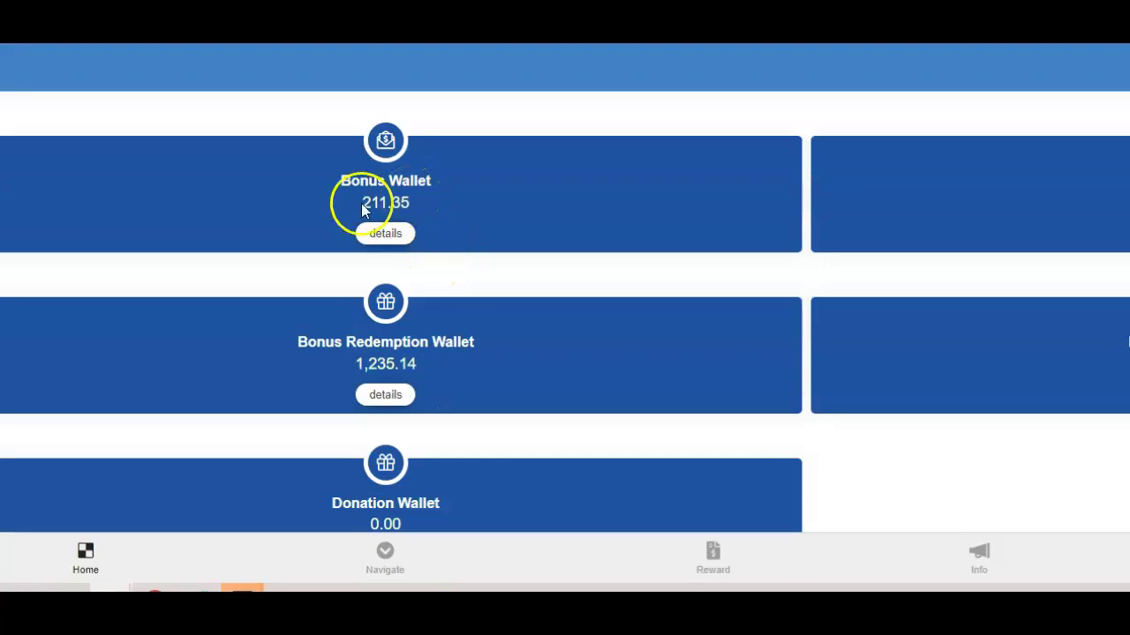
scroll(564, 335, right, 2)
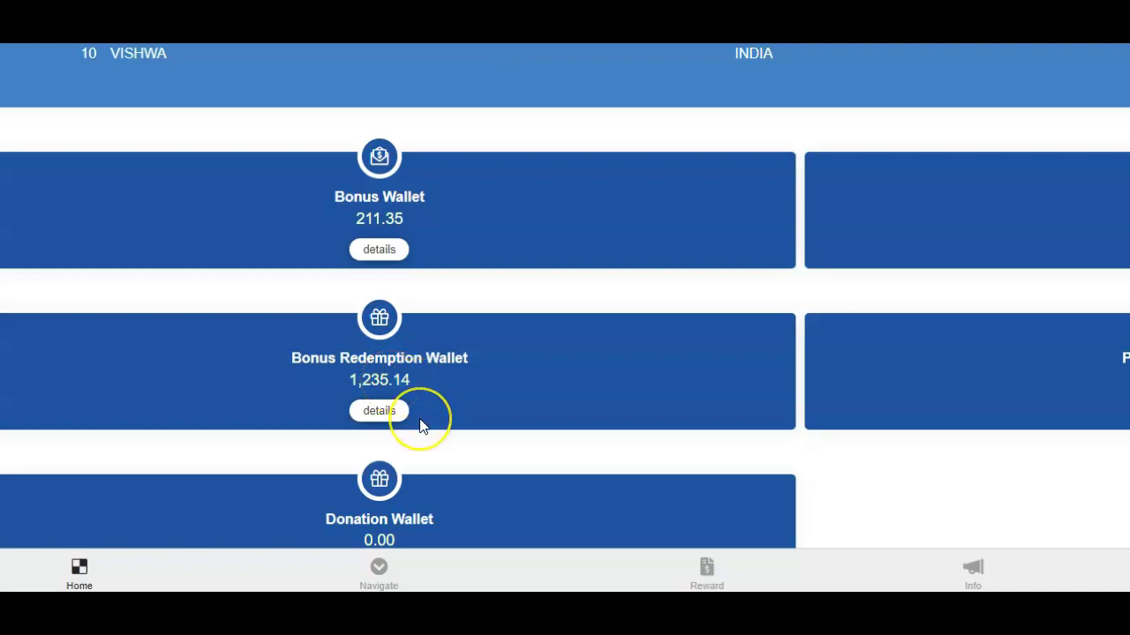
Scroll down the Maintenance form showing Normal Maintenance and Current Maintain PV 1.40.
scroll(420, 426, down, 1)
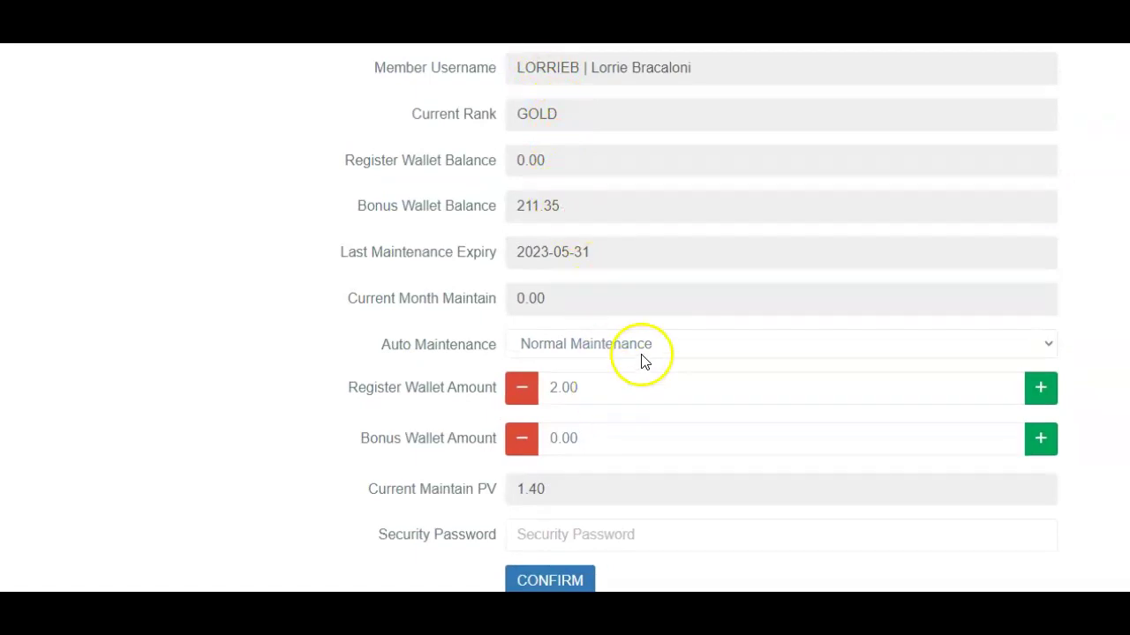
Choose '1 Months [USD 30]' maintenance and clear the Register Wallet Amount.
click(607, 344)
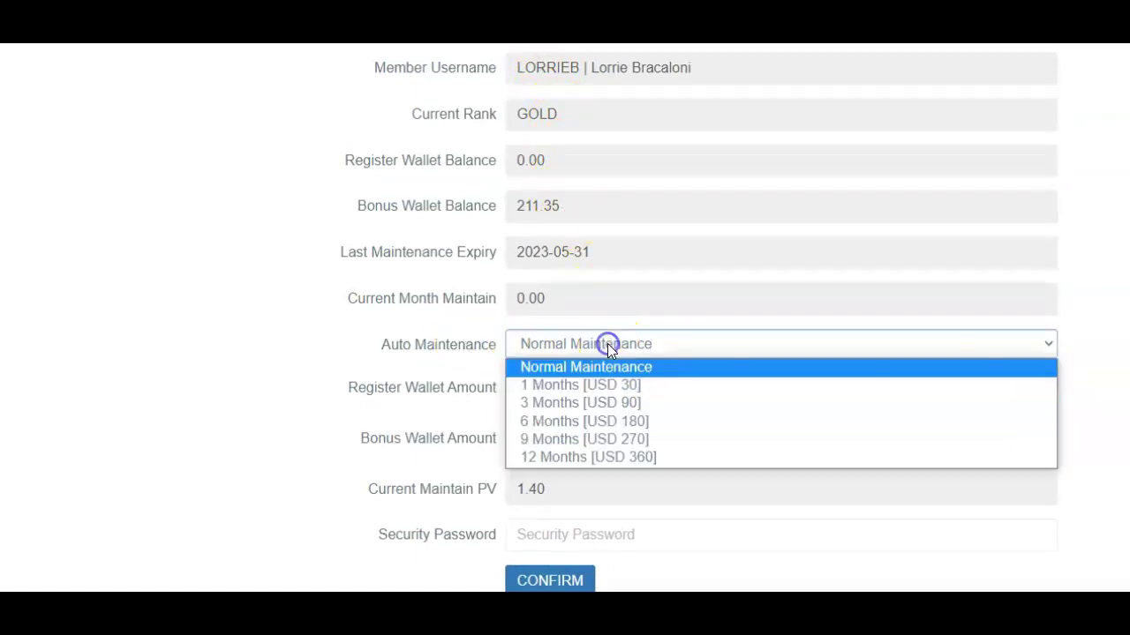
click(617, 384)
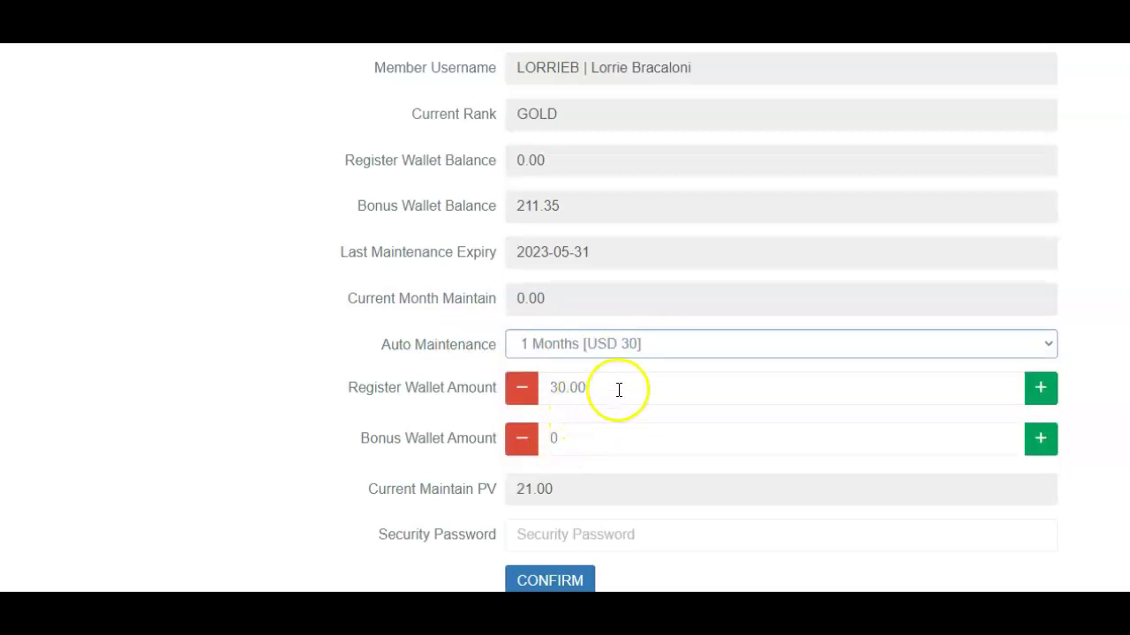
click(620, 387)
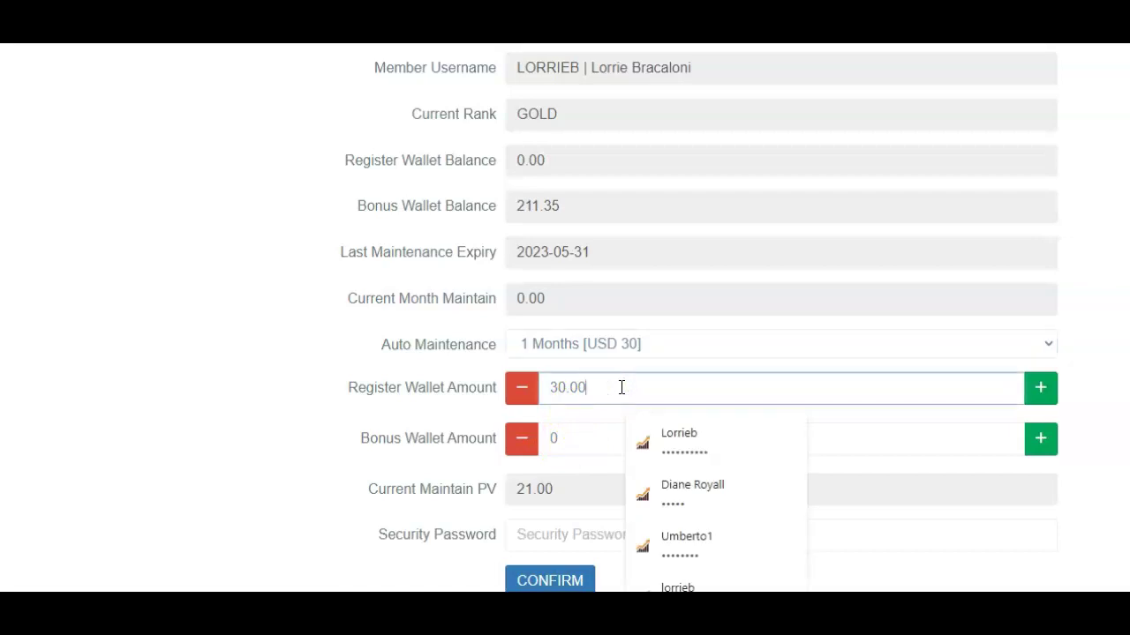
key(BackSpace)
key(BackSpace)
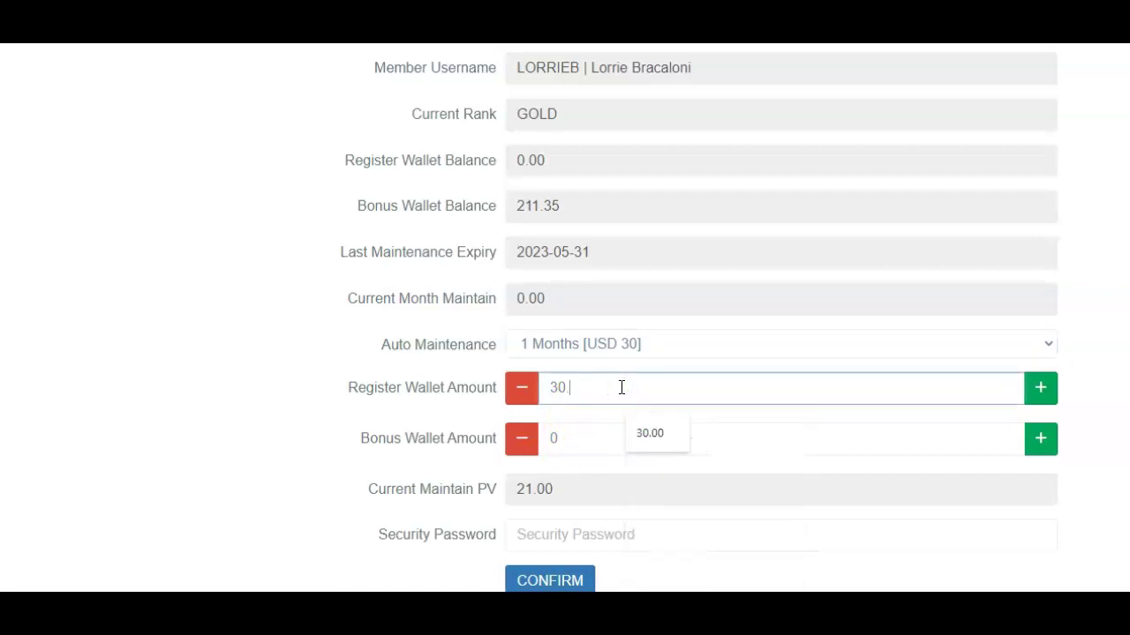
key(BackSpace)
key(BackSpace)
key(BackSpace)
Replace the NaN in Bonus Wallet Amount with 30.
click(556, 427)
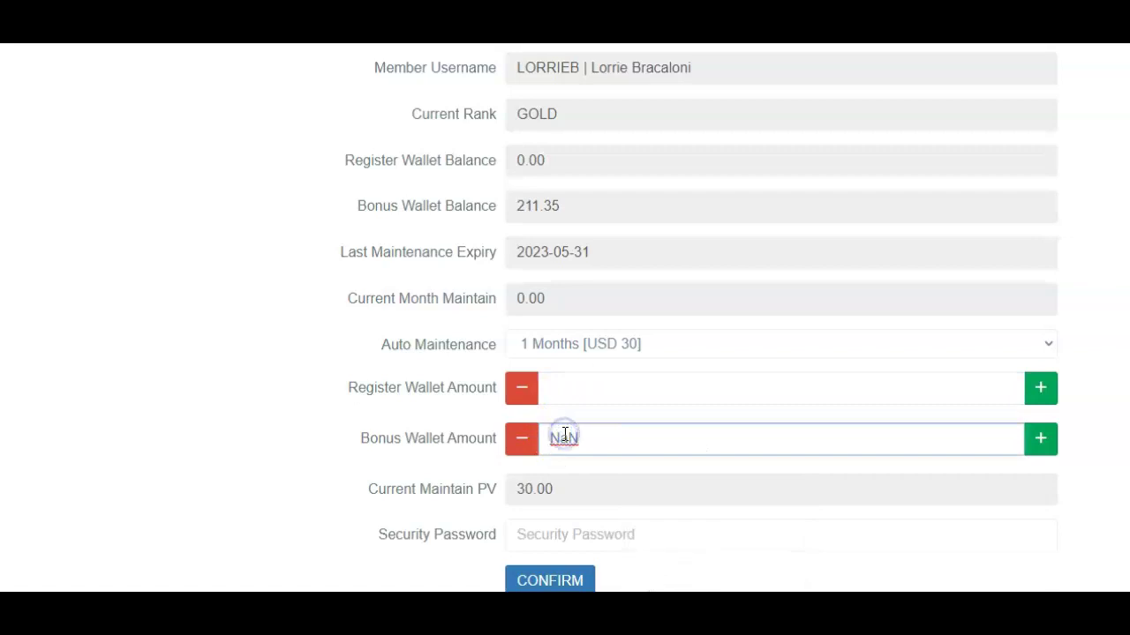
click(597, 437)
key(BackSpace)
key(BackSpace)
key(BackSpace)
text(3)
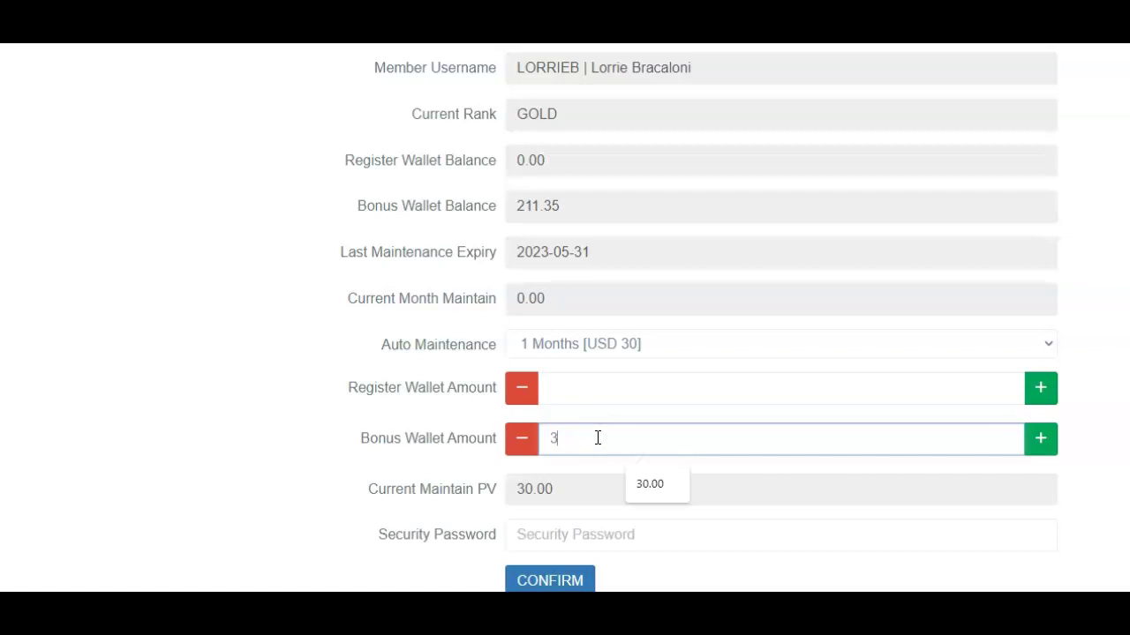
text(0)
Enter the security password on the maintenance form.
click(549, 530)
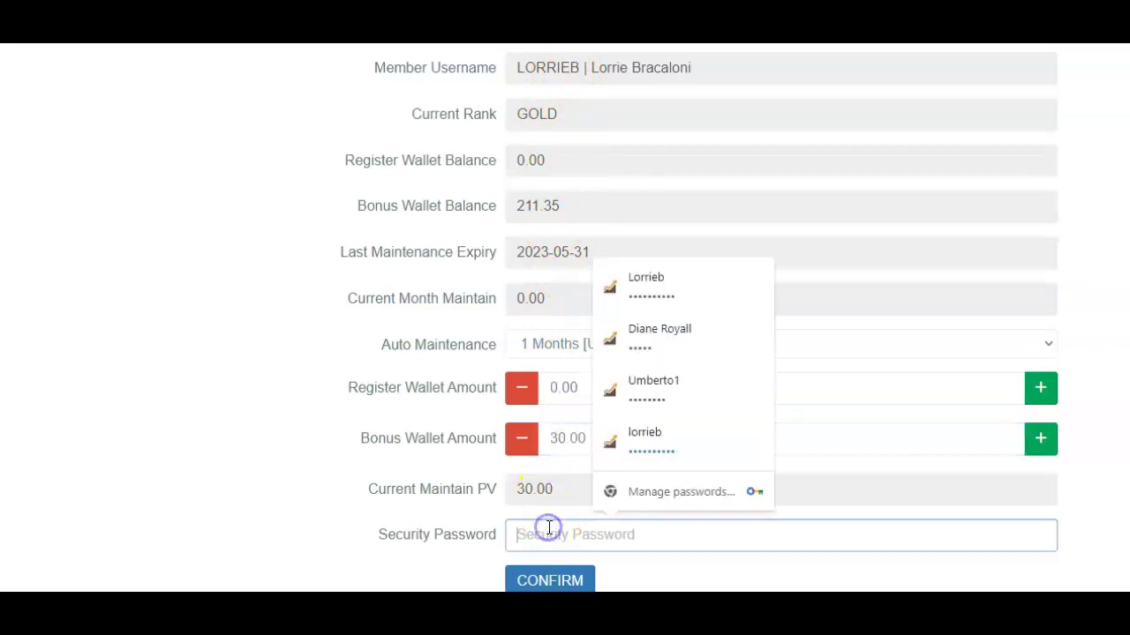
text(••••)
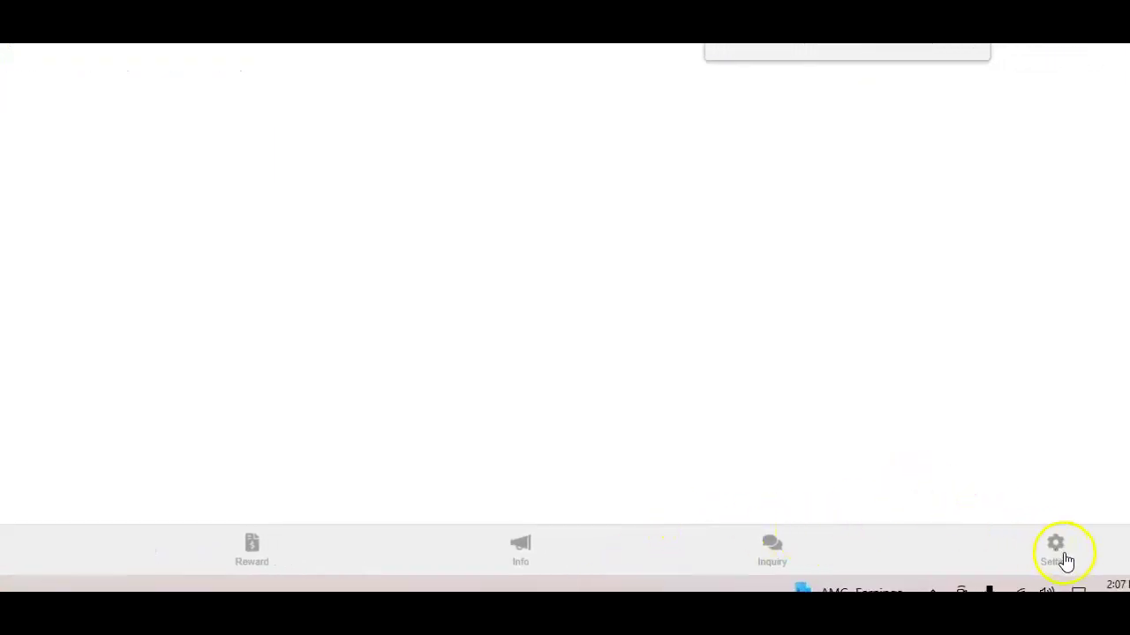
Open Setting and enter the security password to unlock Personal Detail.
click(1062, 556)
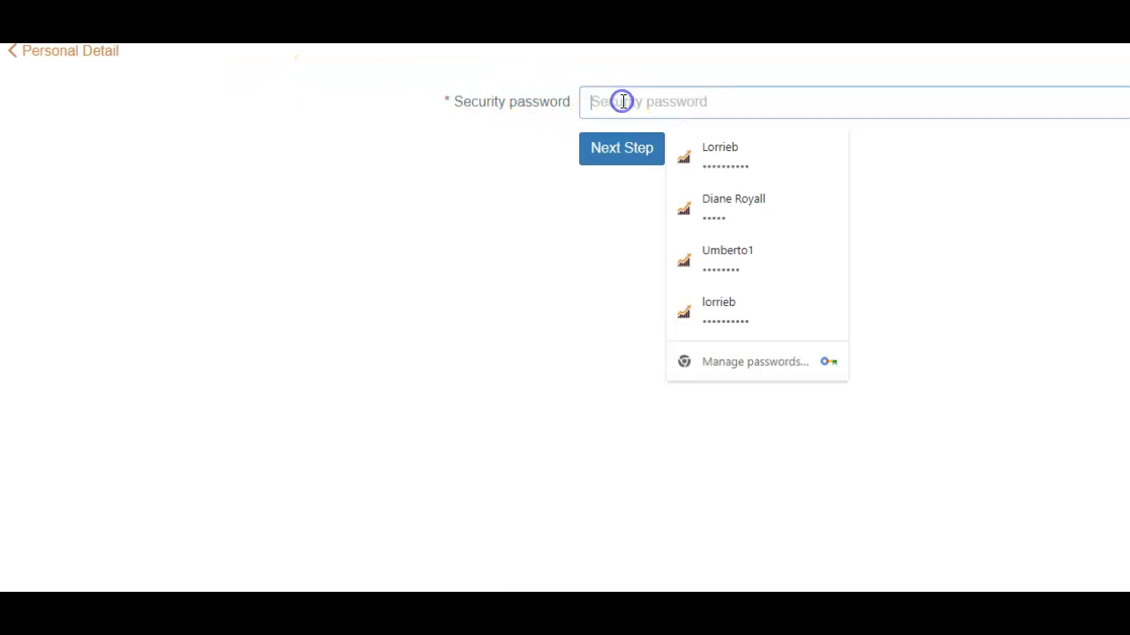
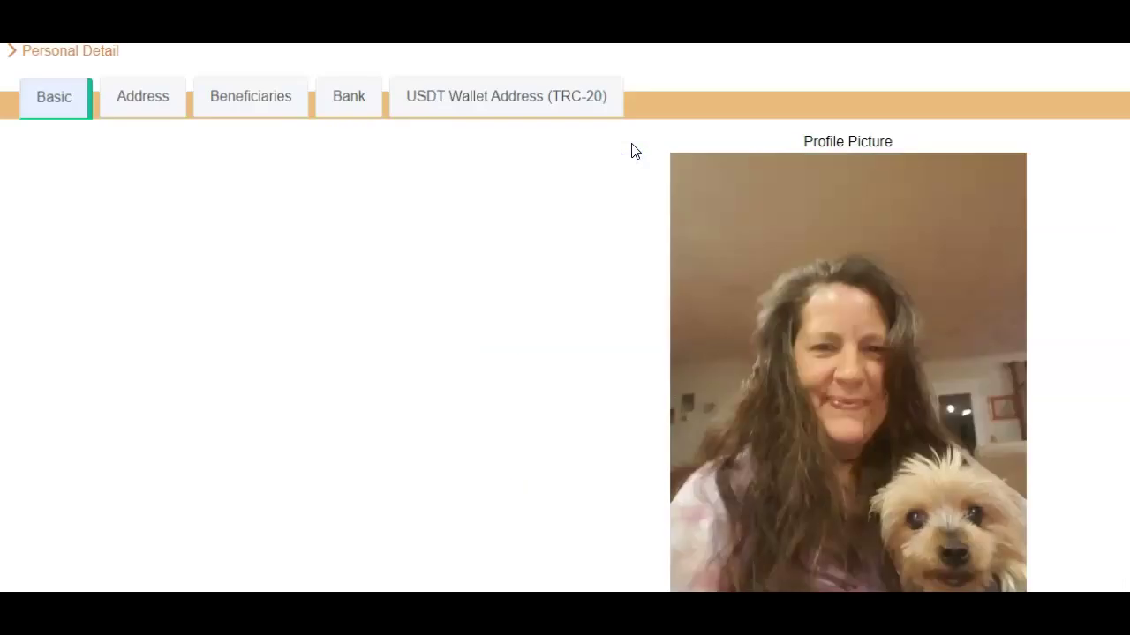
Show the Bank tab listing Truist Bank with SWIFT code brbtus33.
click(356, 110)
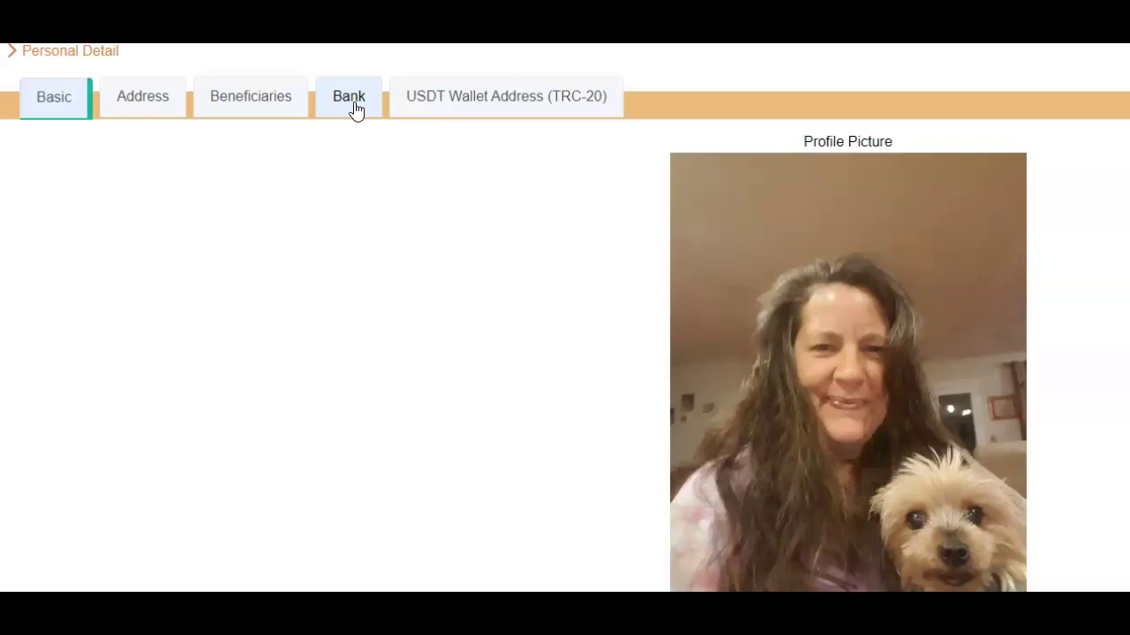
click(356, 110)
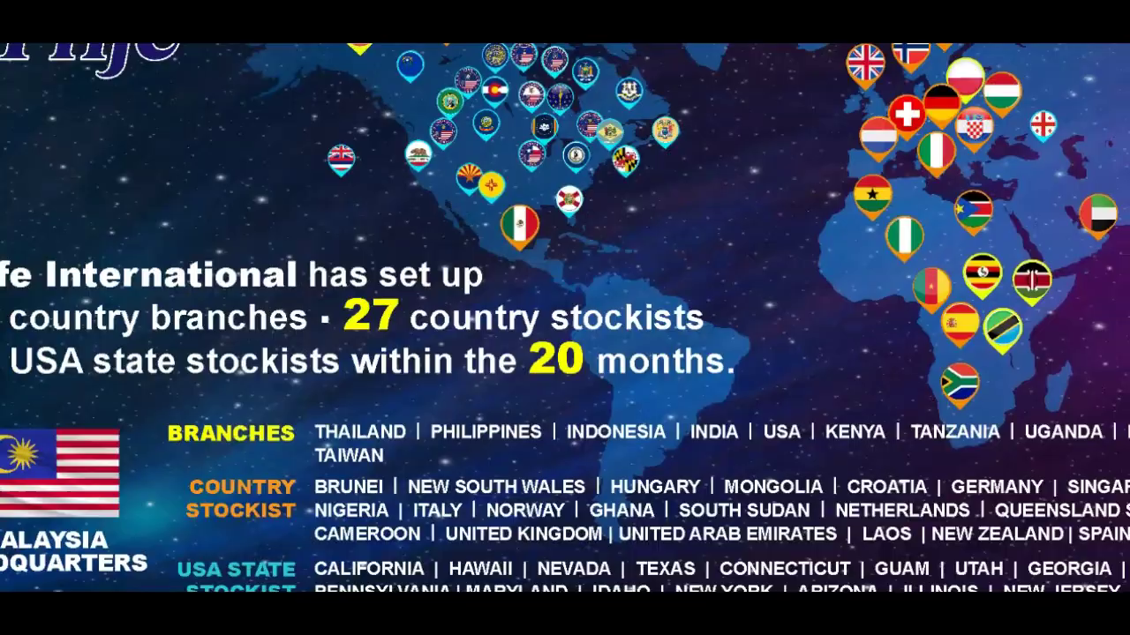
Scroll the dashboard down to the wallet cards: Bonus Wallet 181.35, Bonus Redemption 1,265.14.
scroll(663, 545, down, 1)
scroll(662, 545, down, 5)
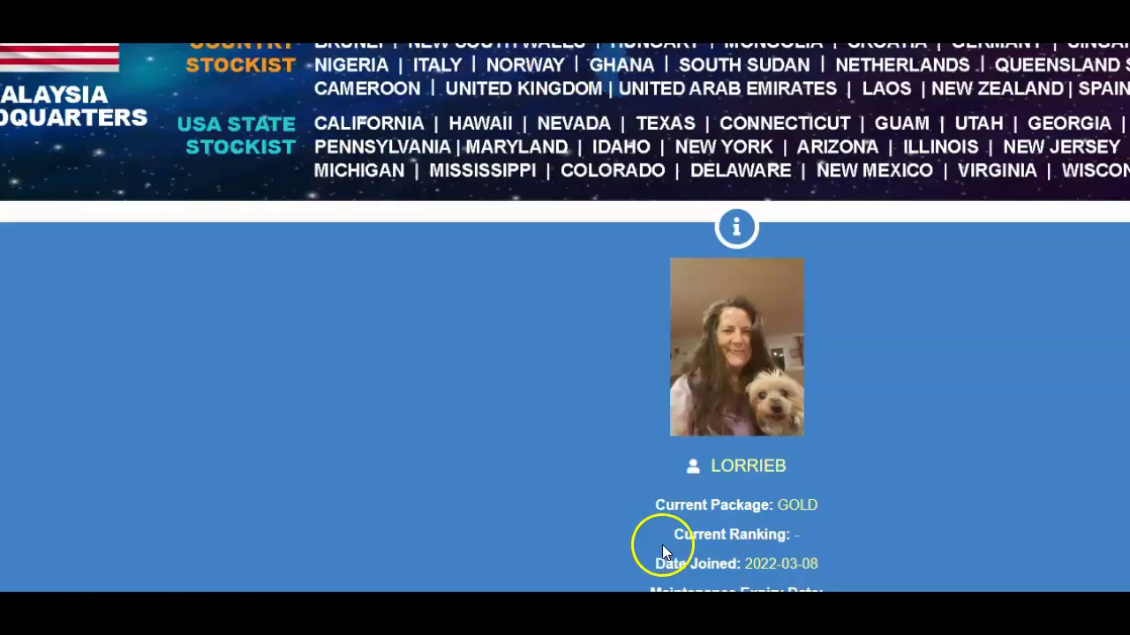
scroll(663, 546, down, 2)
scroll(662, 544, down, 2)
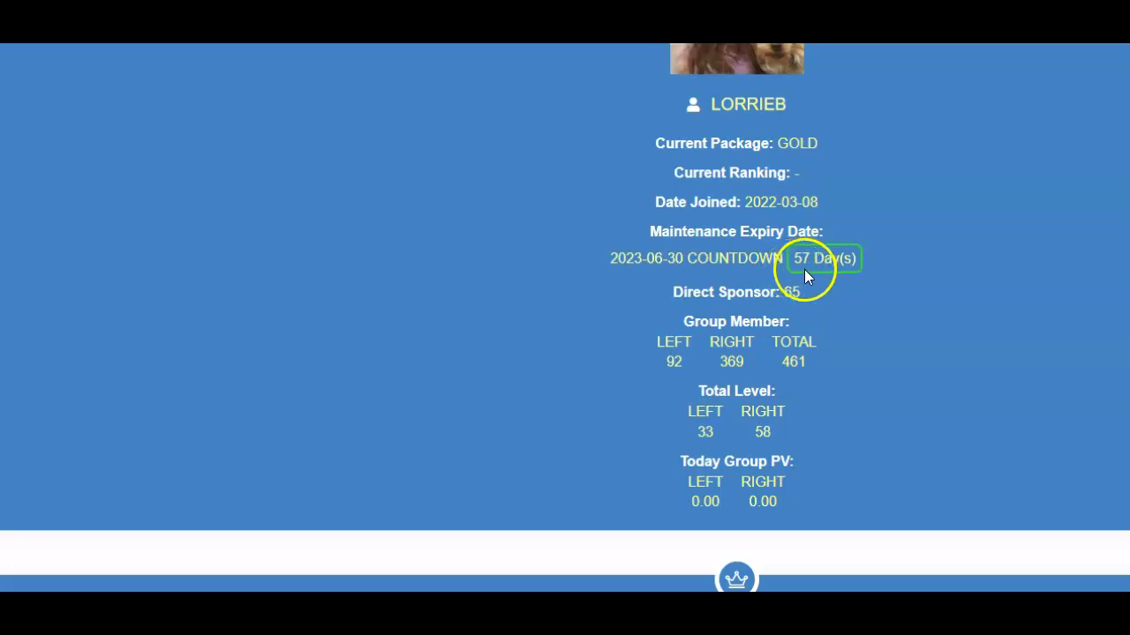
scroll(929, 389, down, 2)
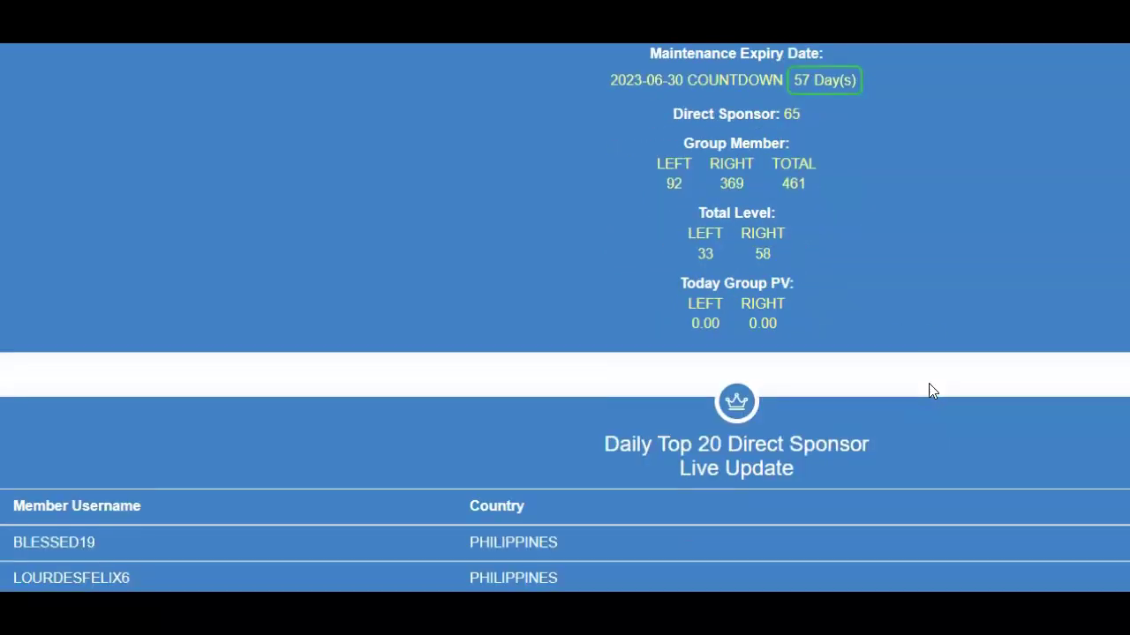
scroll(928, 389, down, 2)
scroll(929, 389, down, 6)
scroll(912, 396, down, 5)
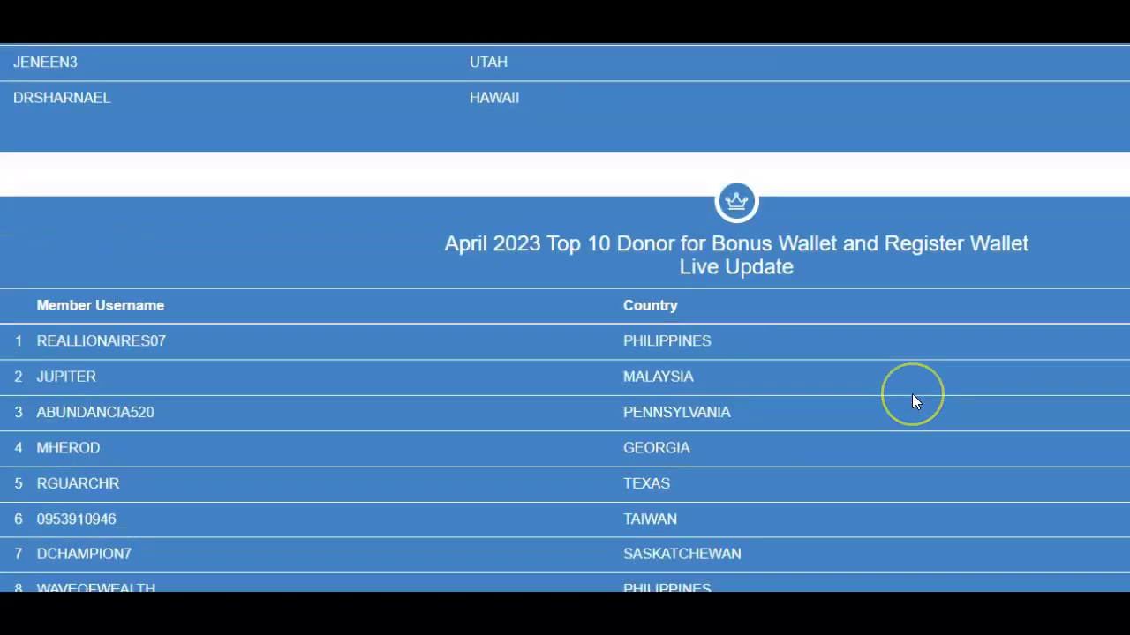
scroll(914, 402, down, 6)
scroll(914, 401, down, 3)
scroll(914, 402, down, 2)
scroll(914, 402, down, 1)
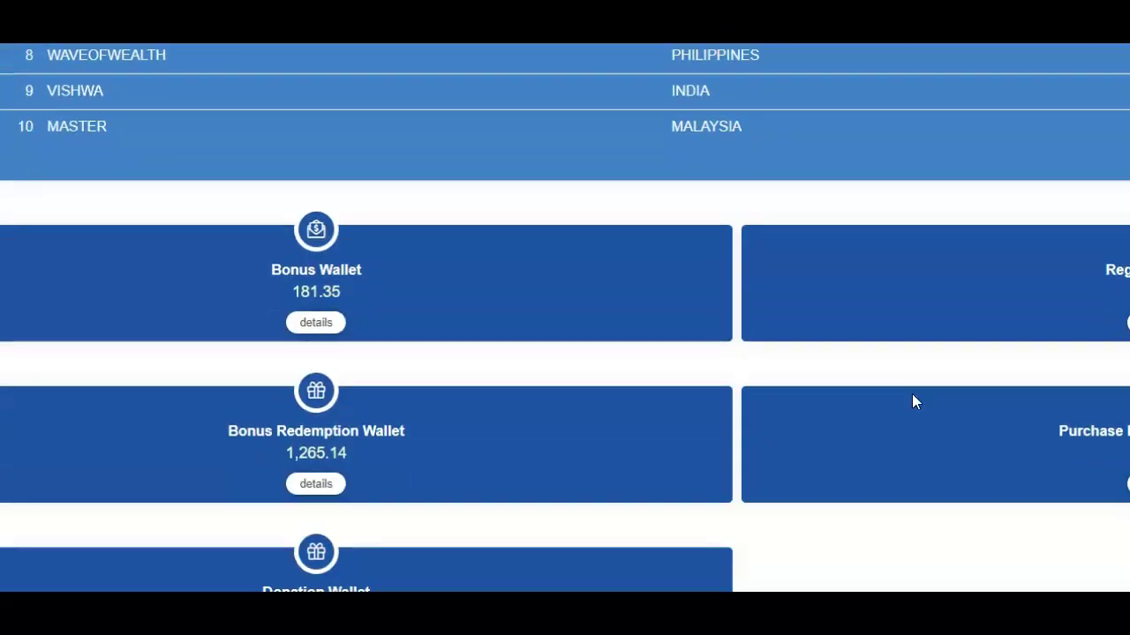